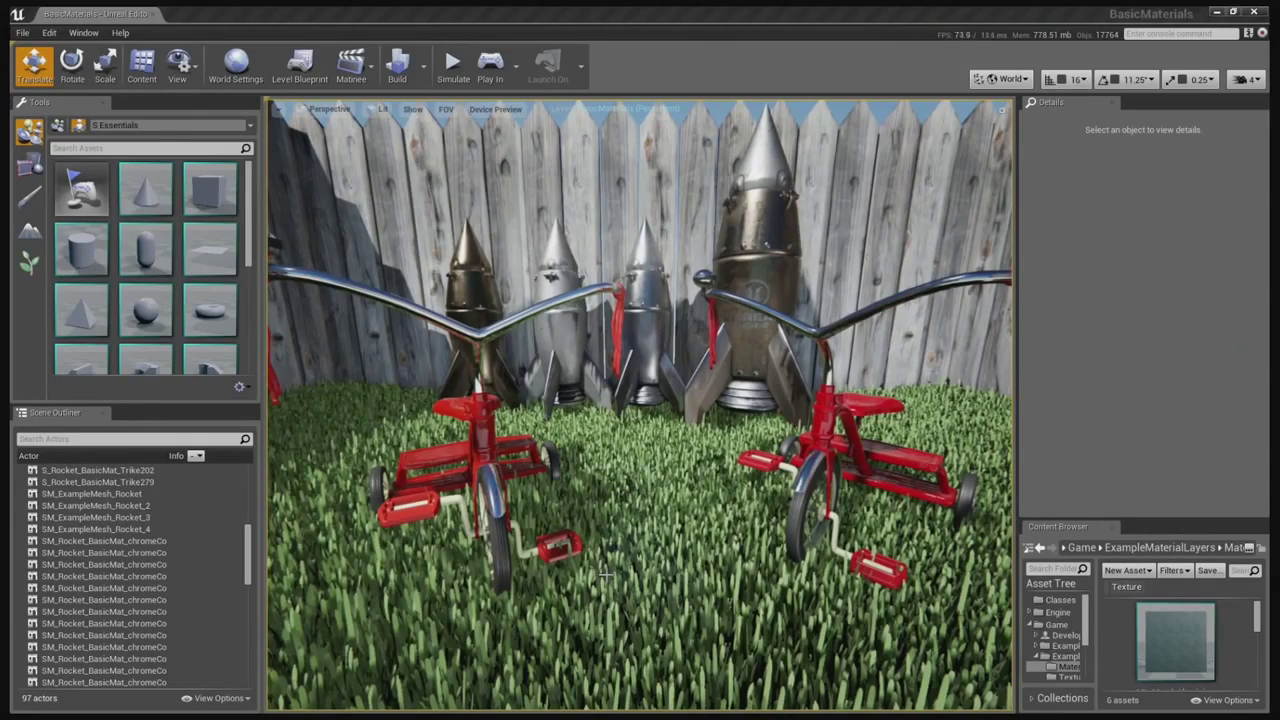
- Select the tricycle with several material elements and examine its material slots and the node graph of its red colour material
mouse_move(652, 478)
right_mouse_down()
mouse_move(560, 470)
mouse_move(652, 478)
right_mouse_up()
left_click(651, 480)
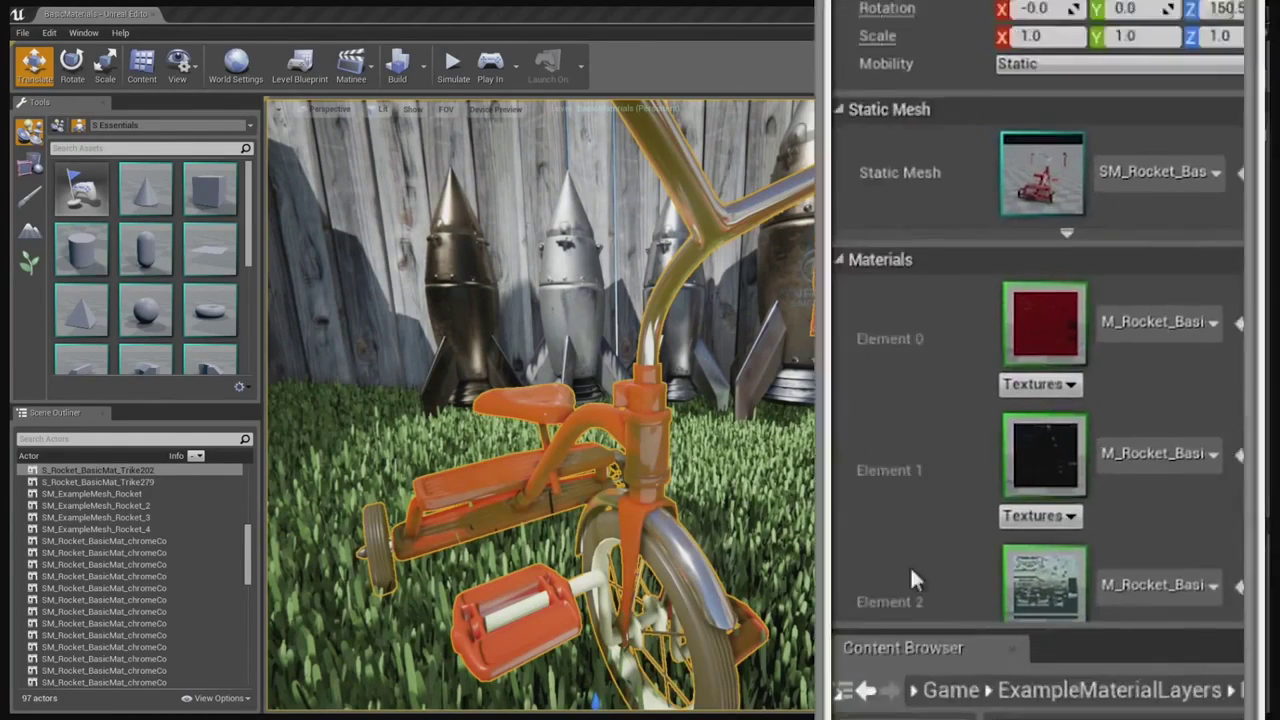
scroll(1080, 420, "down", 3)
scroll(951, 412, "down", 5)
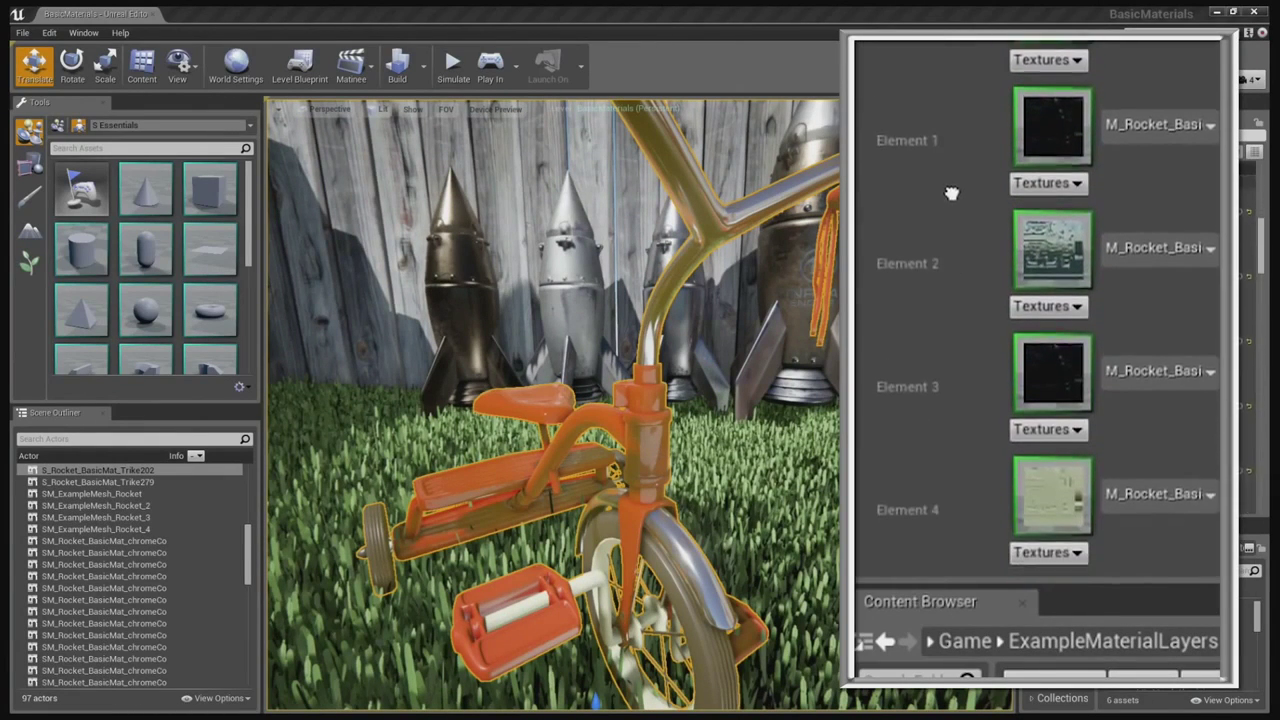
right_click_drag(967, 349, 967, 318)
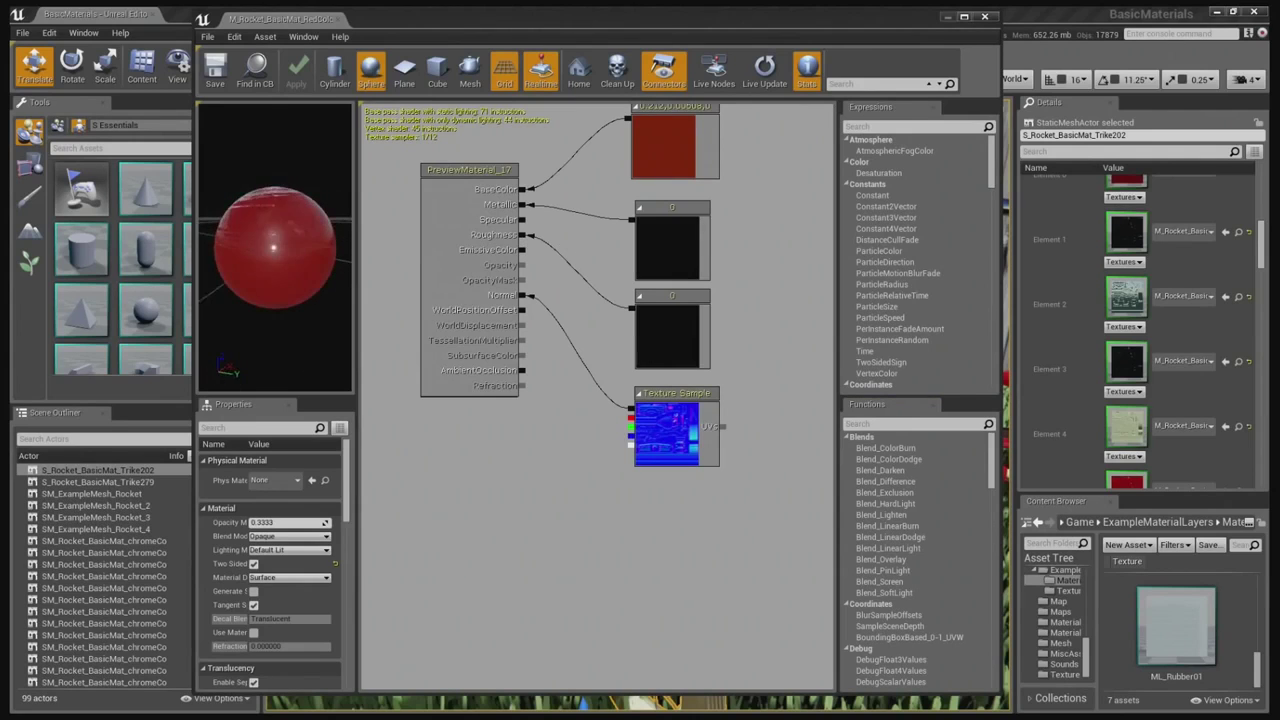
left_click_drag(761, 262, 733, 356)
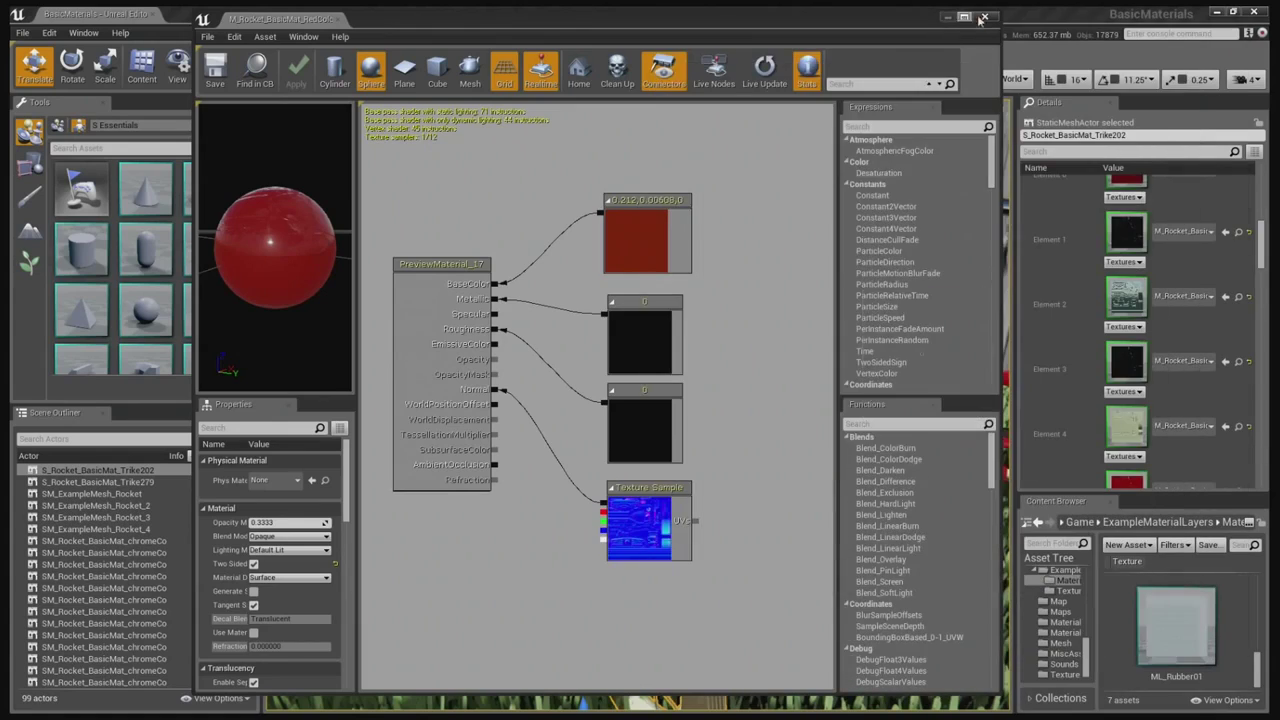
left_click(986, 18)
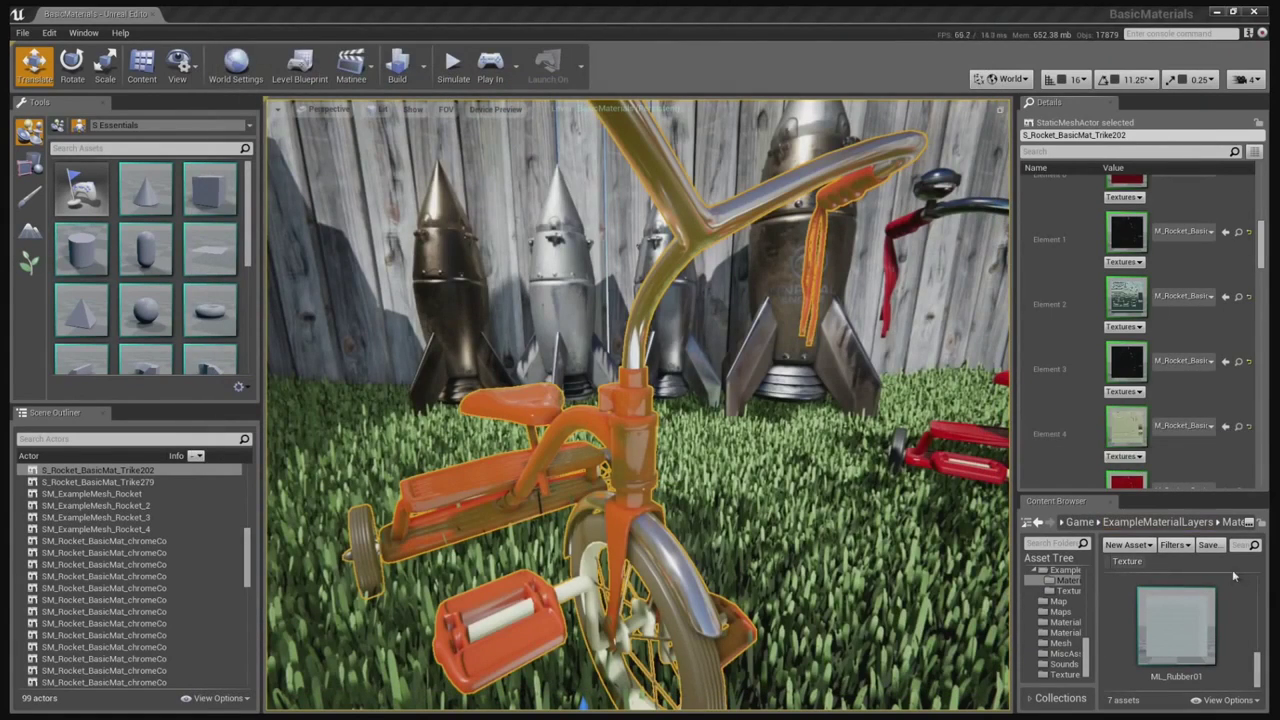
- Create a new material named TEst in the MaterialLayers folder and open it for editing
right_click(1203, 489)
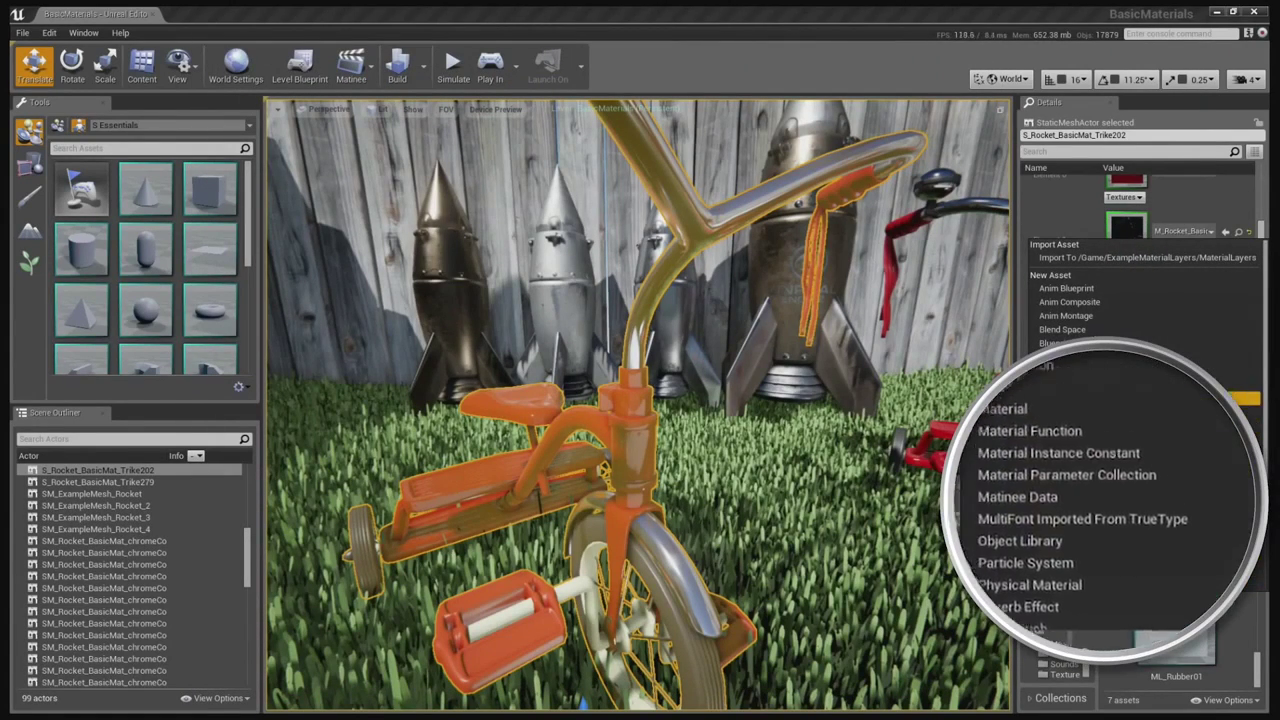
left_click(1137, 483)
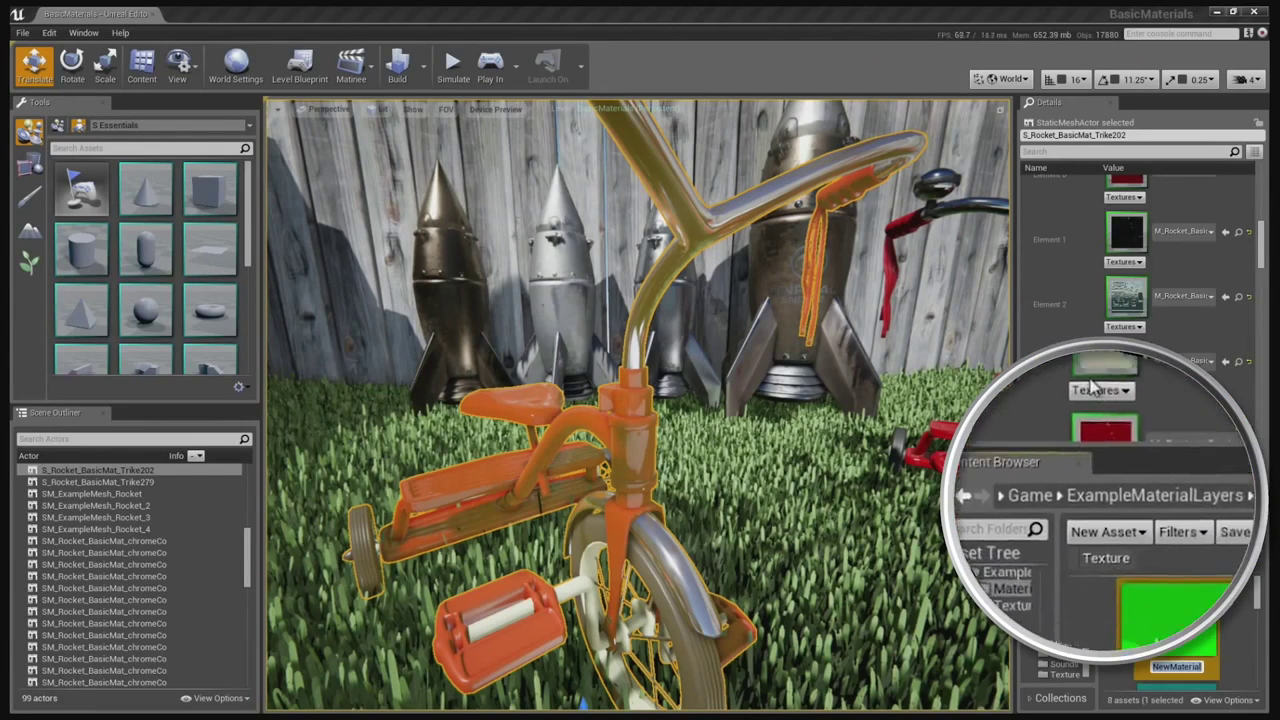
type("Test")
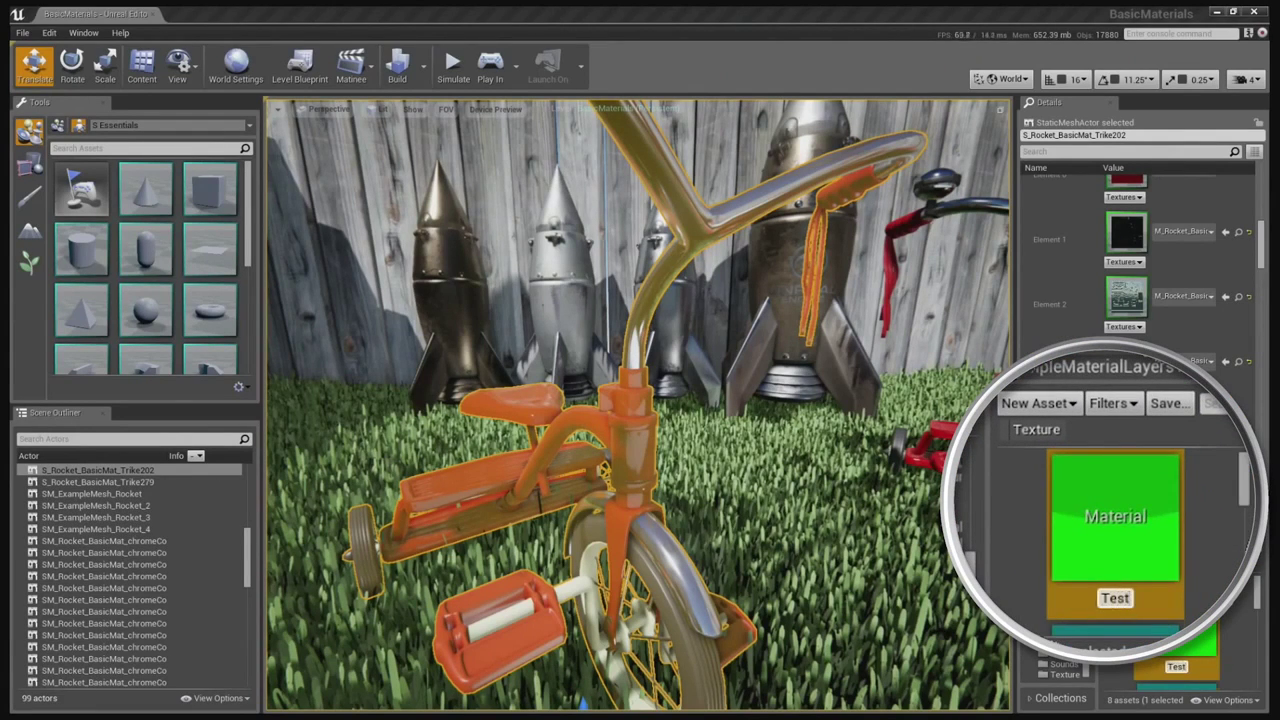
key("Return")
double_click(1128, 529)
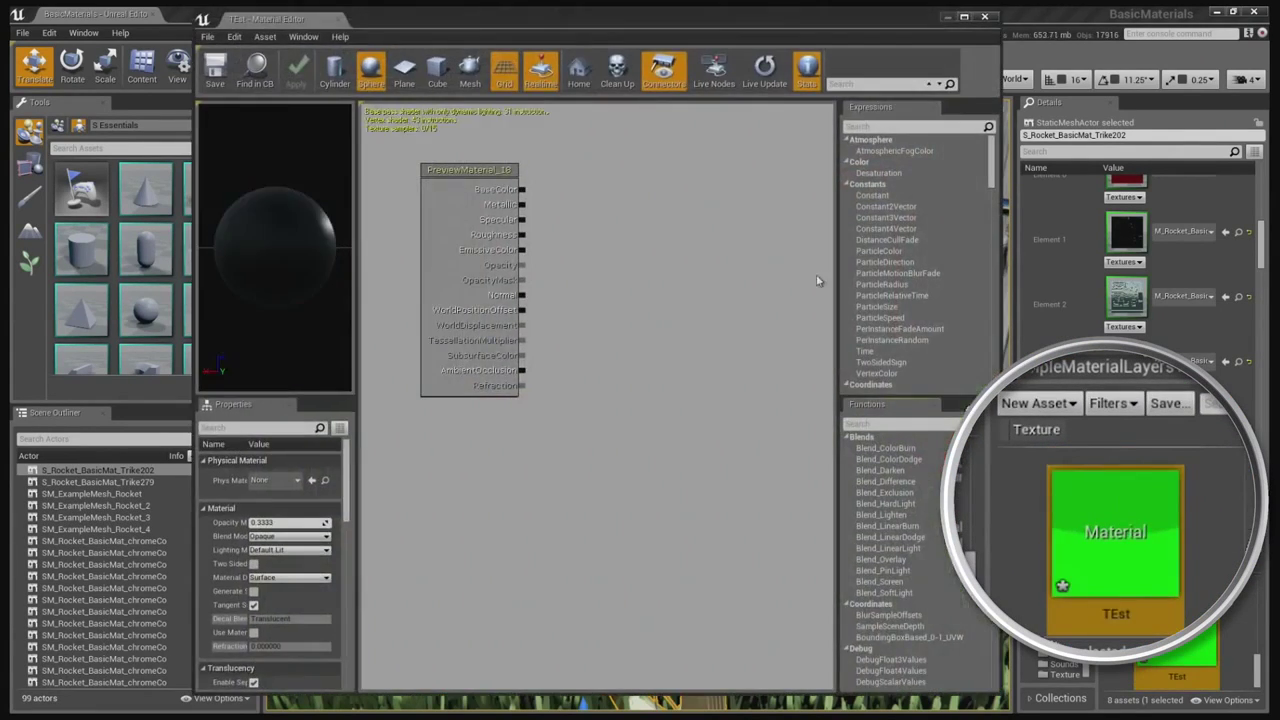
- Add a Constant3Vector node to the material graph and connect it to BaseColor
right_click(593, 175)
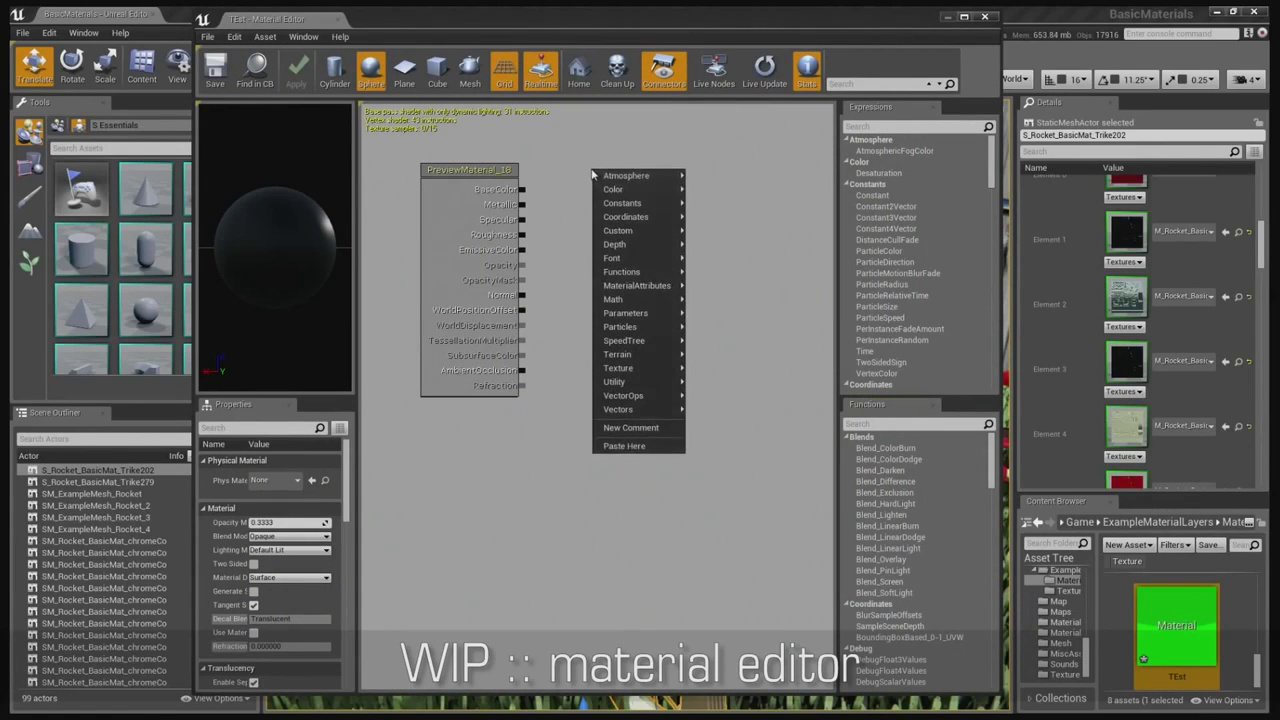
mouse_move(630, 205)
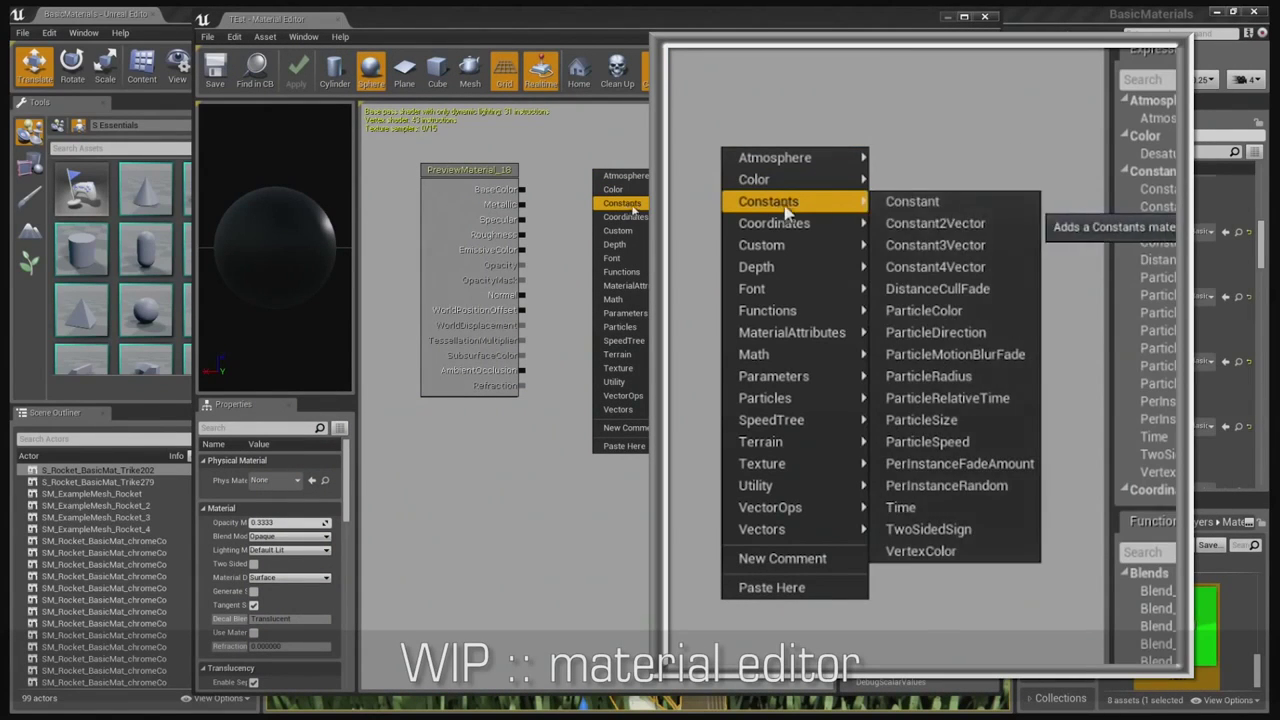
left_click(935, 245)
left_click_drag(560, 193, 522, 189)
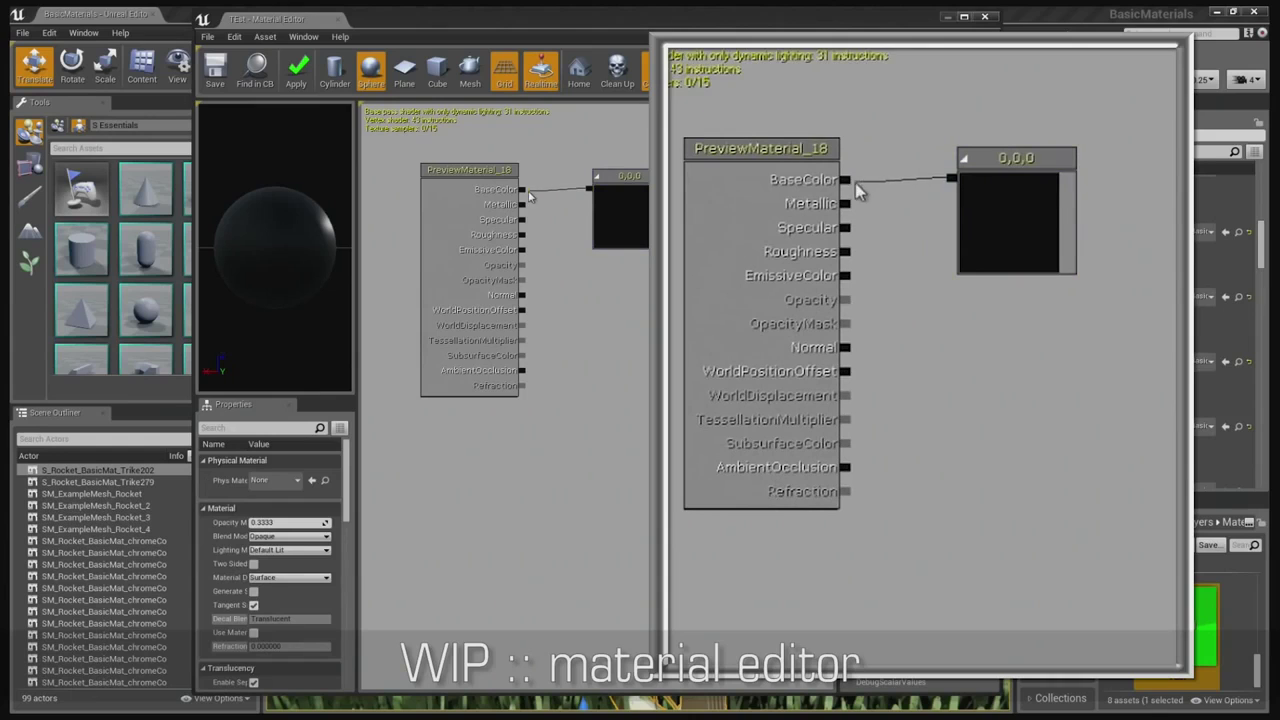
- Set the Constant3Vector colour to a bright red of 1, 0.0442, 0
double_click(613, 216)
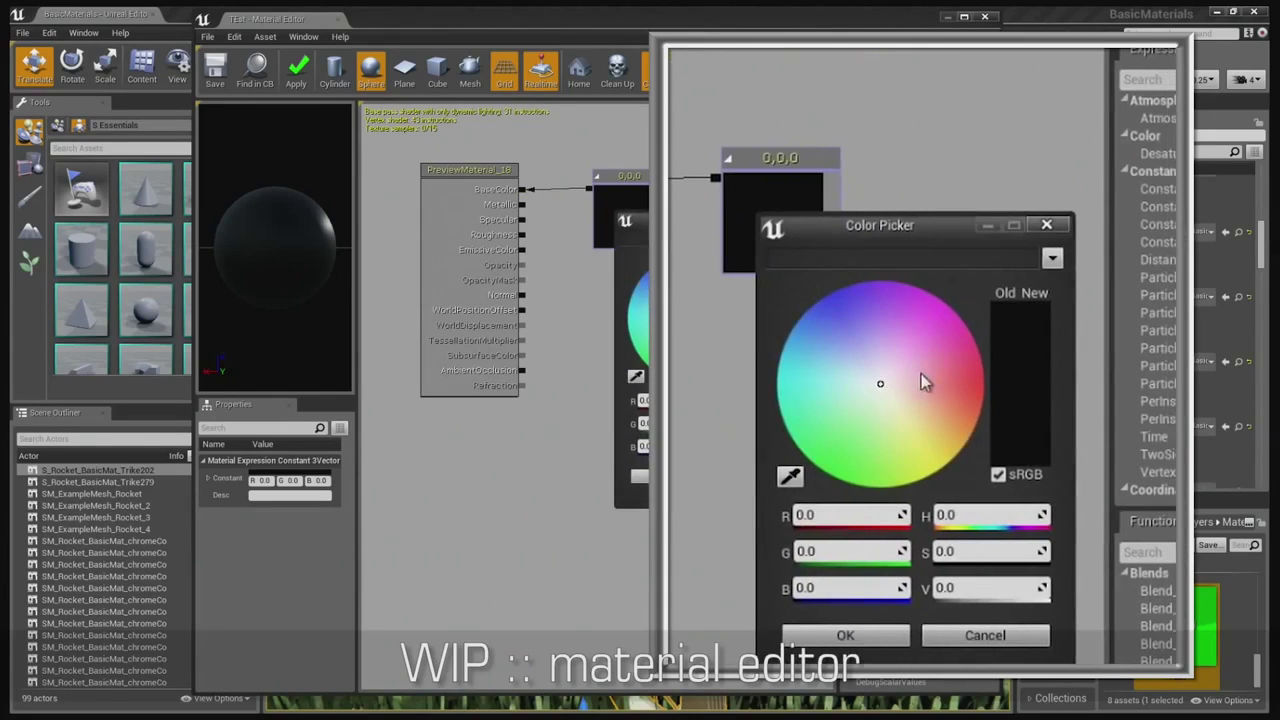
left_click(990, 388)
left_click_drag(980, 588, 975, 587)
left_click(845, 635)
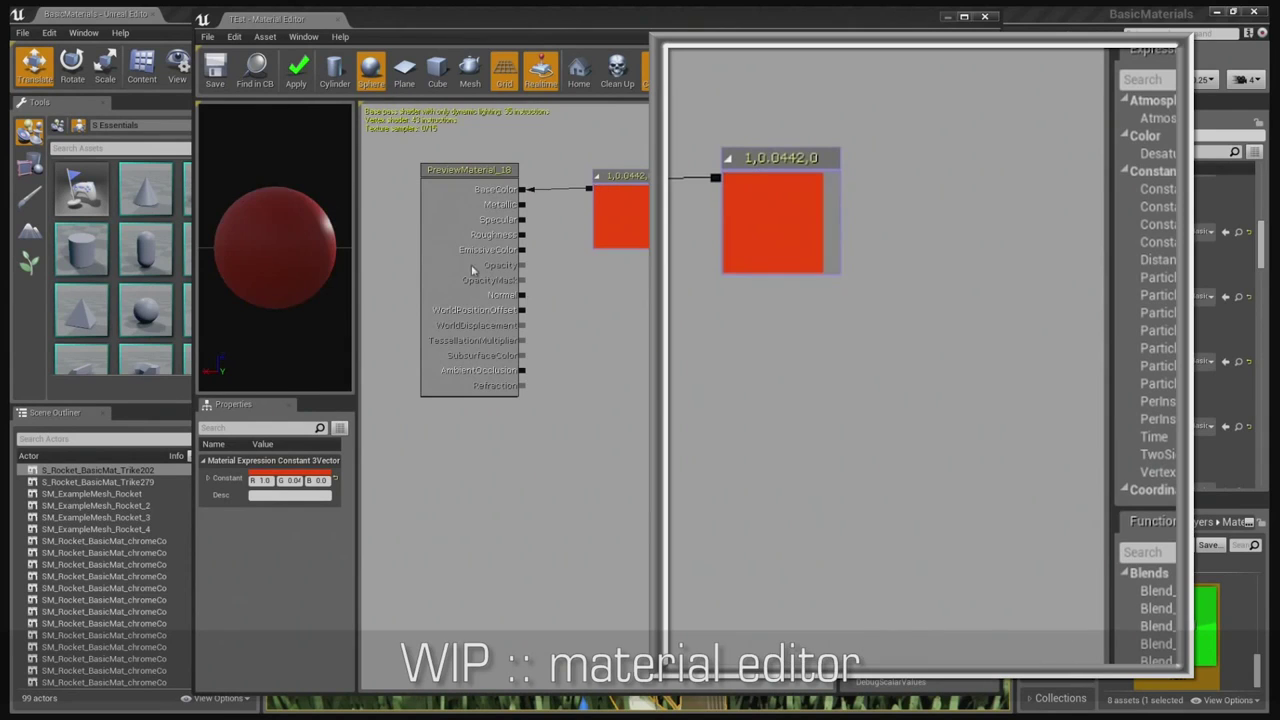
- Add a Constant node below the colour node and connect it to the material's Metallic input
right_click(754, 316)
mouse_move(794, 360)
left_click(920, 366)
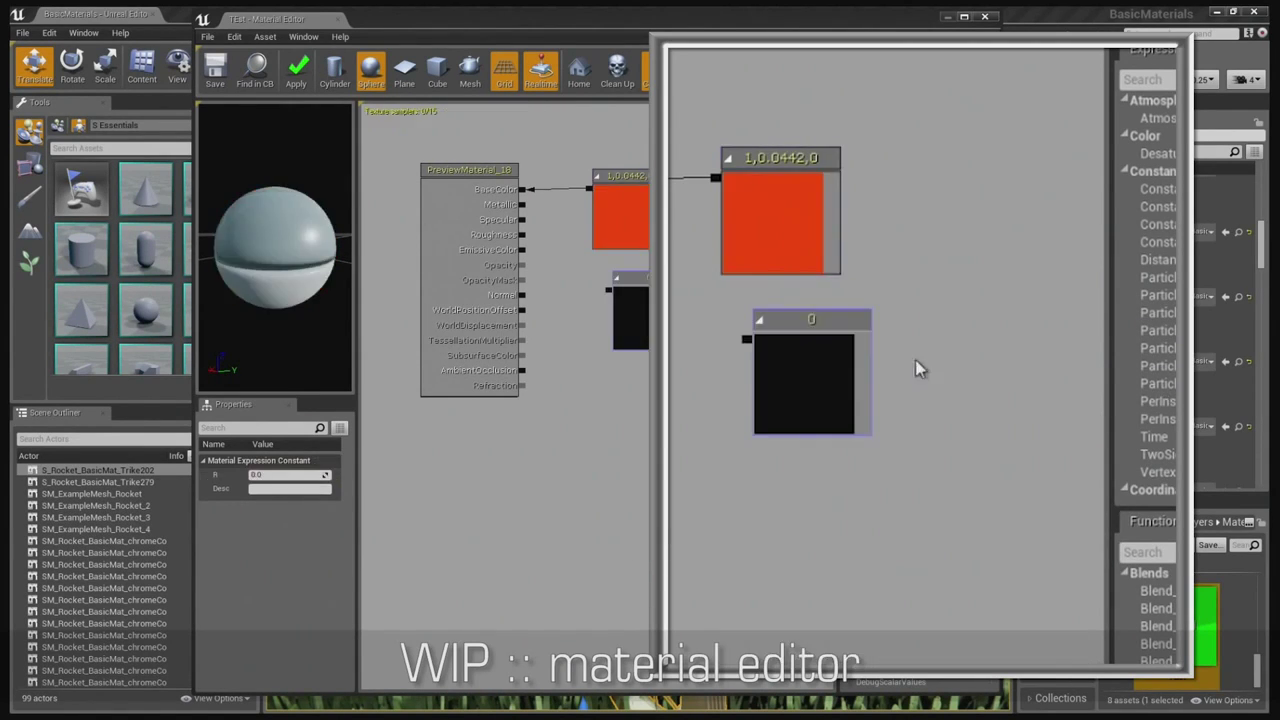
left_click_drag(608, 290, 521, 205)
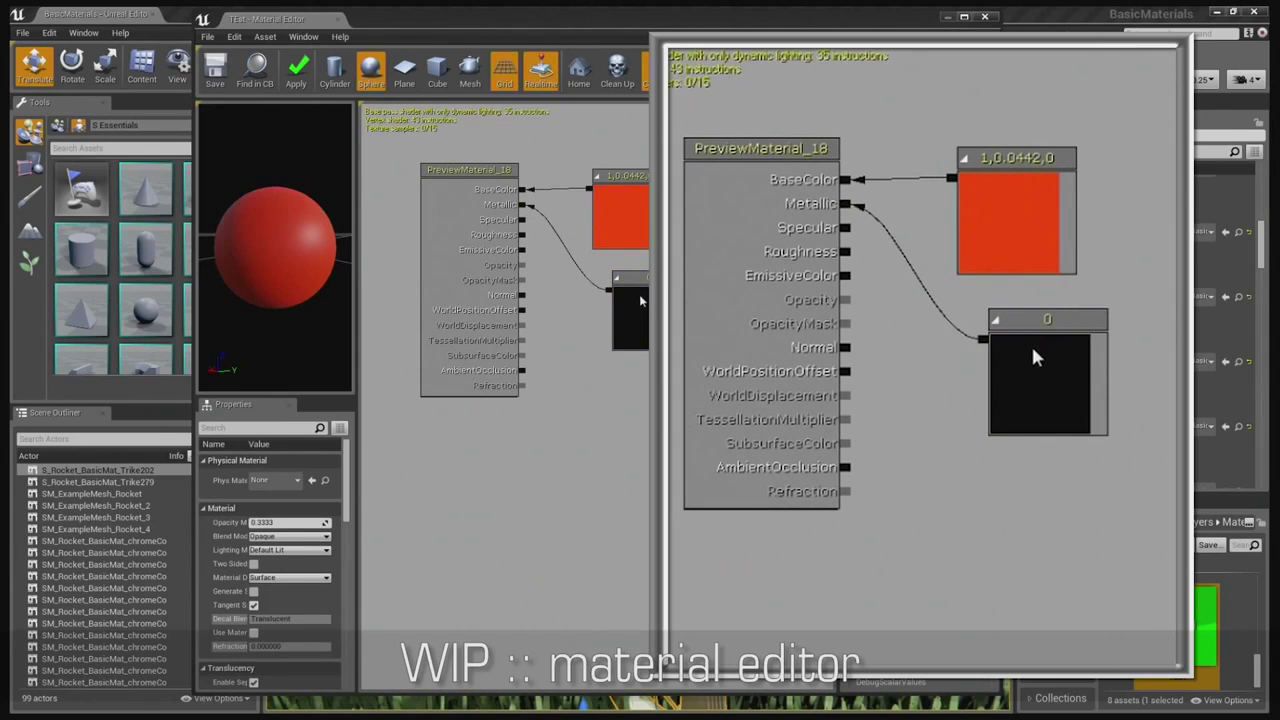
- Duplicate the Metallic constant and connect the copy to the Roughness input
left_click(640, 296)
key("ctrl+w")
left_click_drag(664, 324, 522, 234)
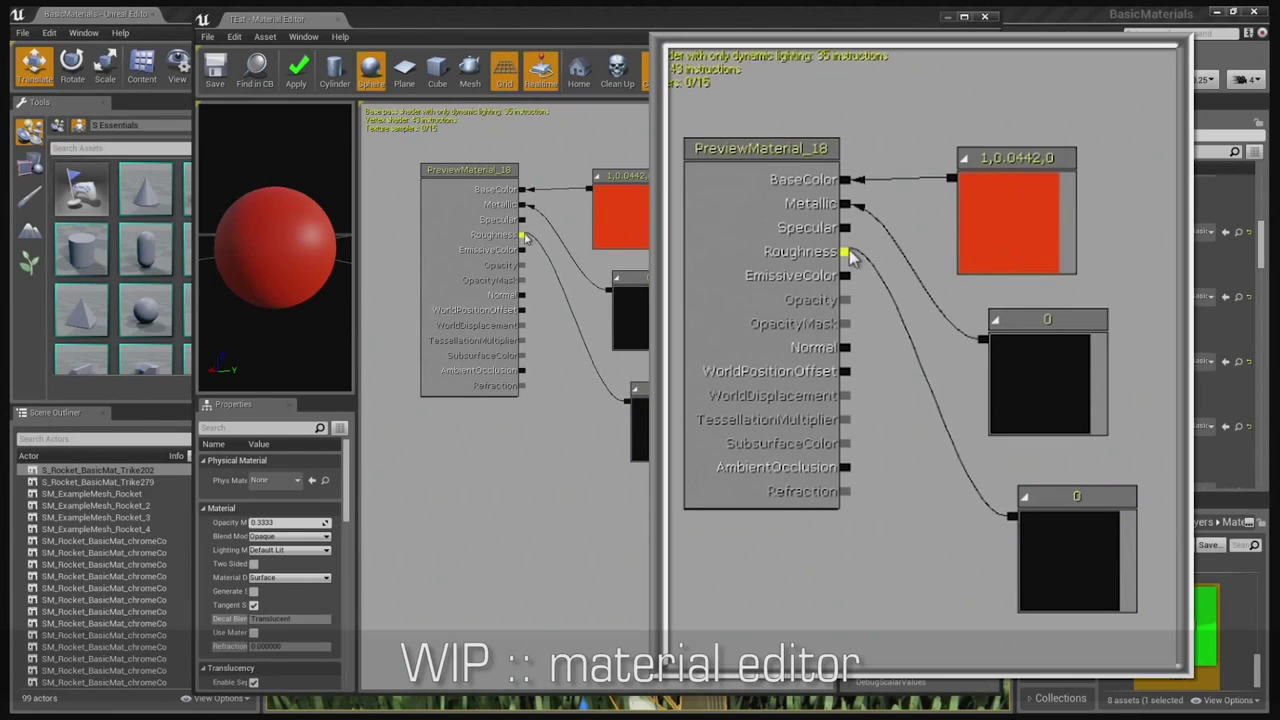
- Check the shiny red sphere preview, apply the changes to the material and close its editor
left_click_drag(315, 230, 315, 249)
scroll(337, 250, "up", 1)
left_click(296, 68)
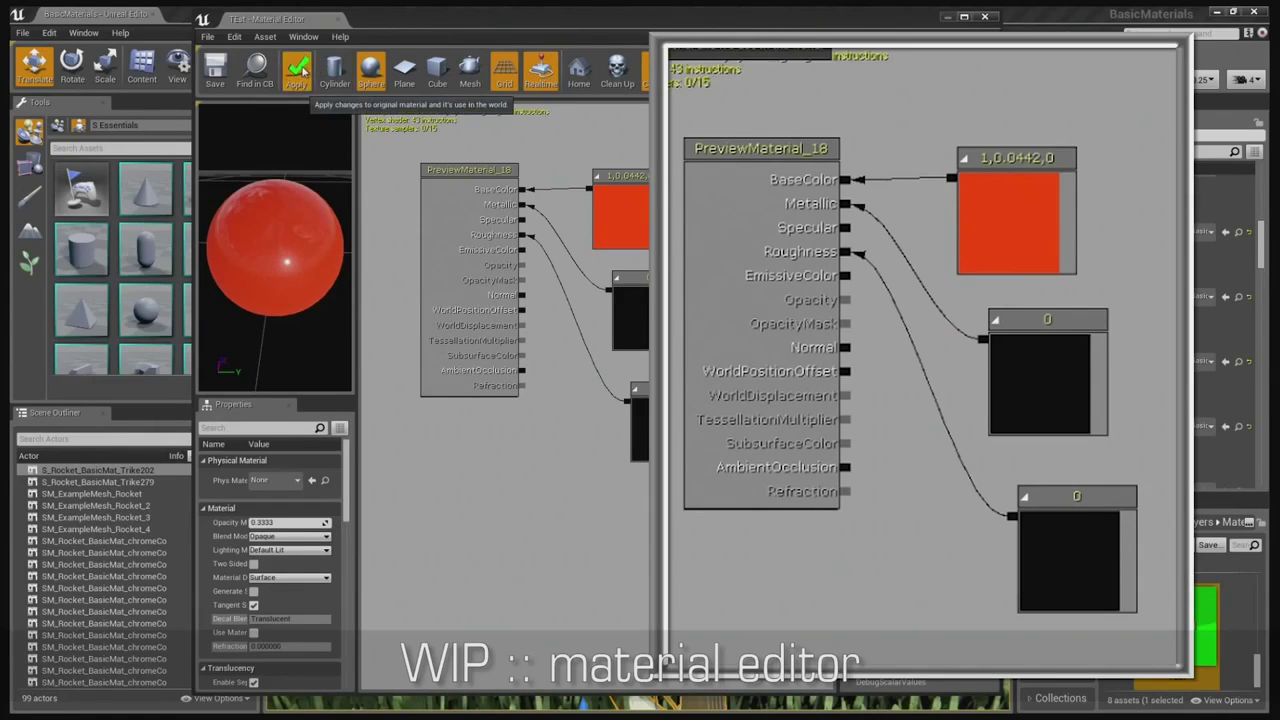
left_click(985, 17)
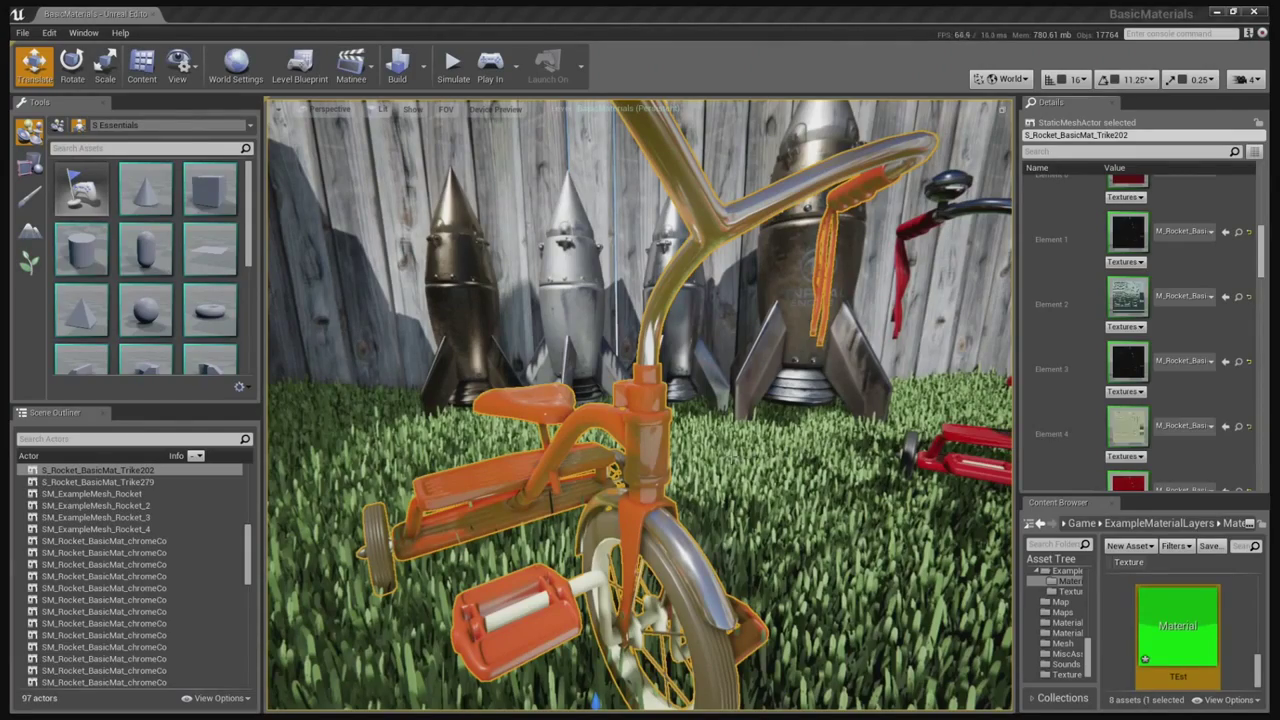
- Select the other tricycle, S_Rocket_BasicMat_Trike279, and review the material assigned to it
right_click_drag(743, 449, 806, 452)
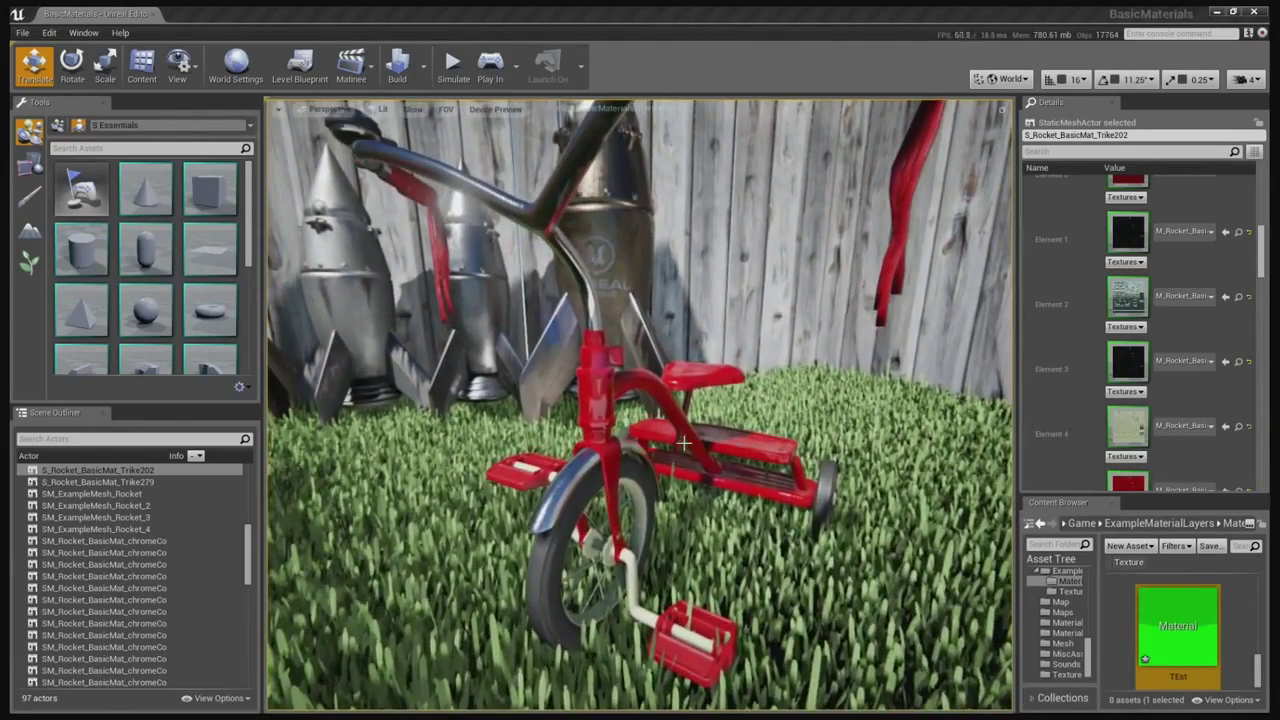
left_click(603, 415)
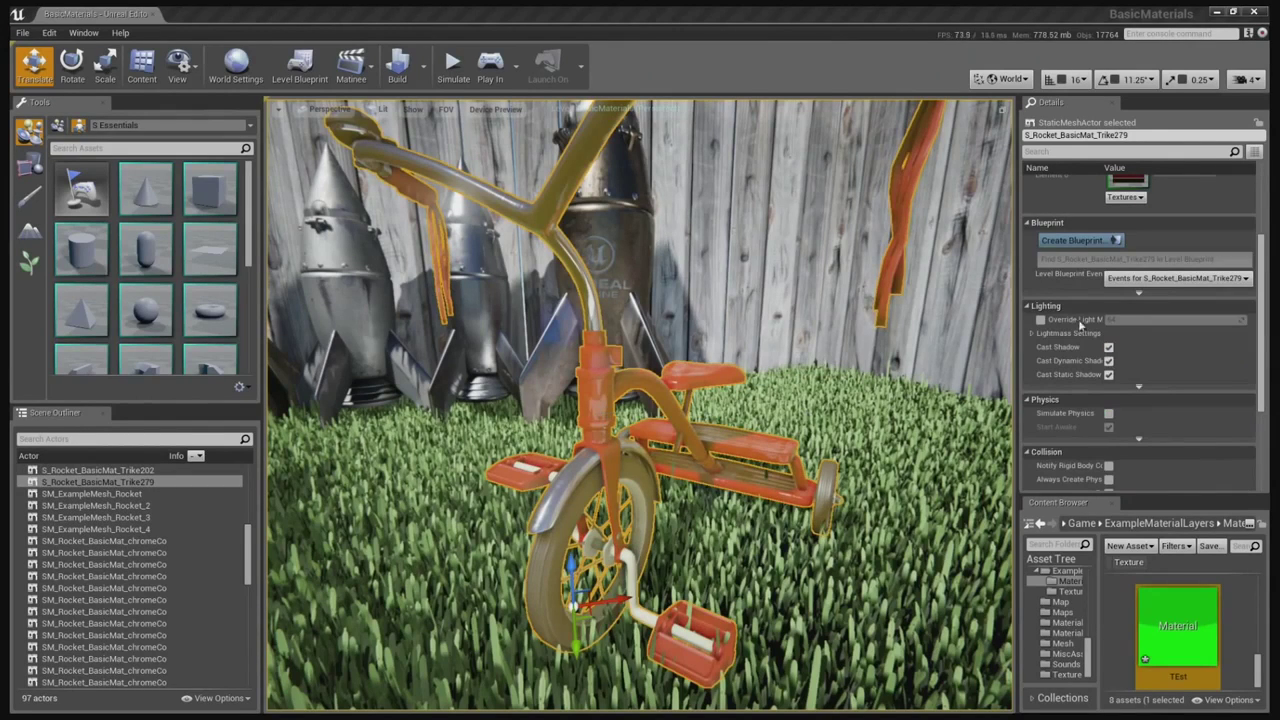
scroll(1080, 325, "up", 4)
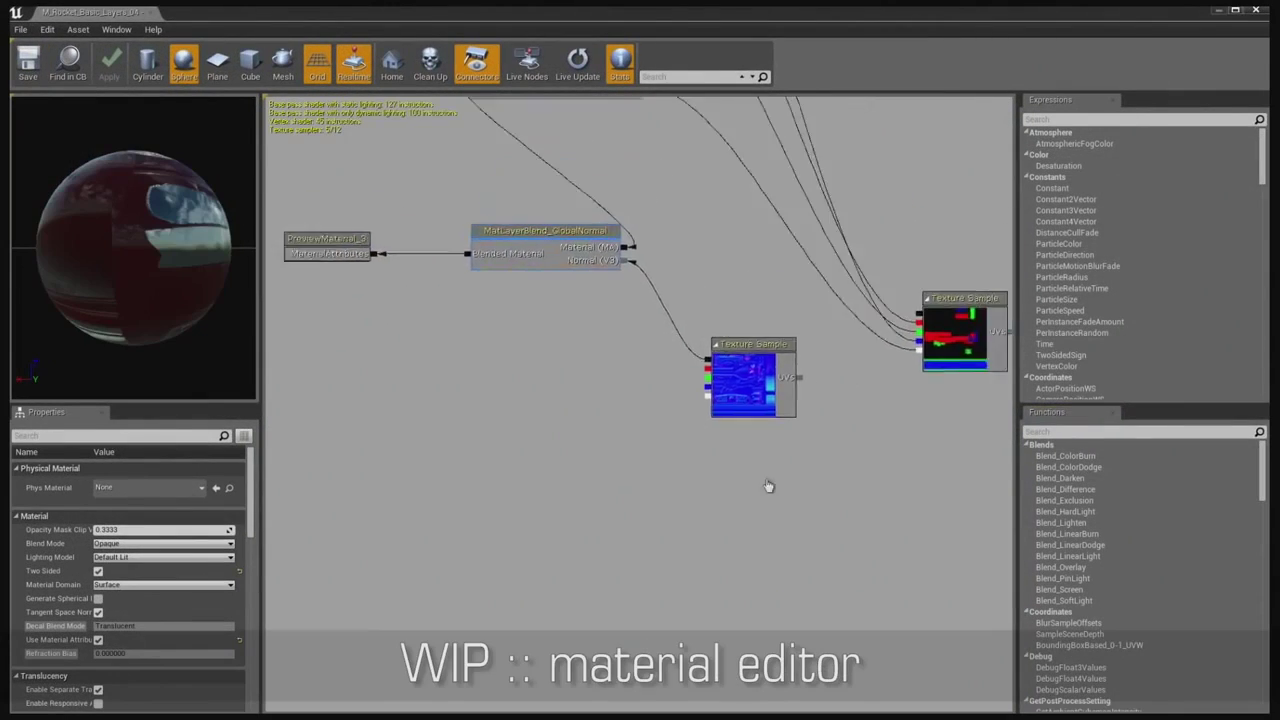
- Examine the tricycle's layered material graph, following the MatLayerBlend_Standard nodes and the material layers feeding them
right_click_drag(815, 315, 745, 485)
scroll(745, 485, "down", 2)
right_click_drag(751, 369, 697, 646)
scroll(752, 530, "up", 2)
right_click_drag(746, 412, 750, 440)
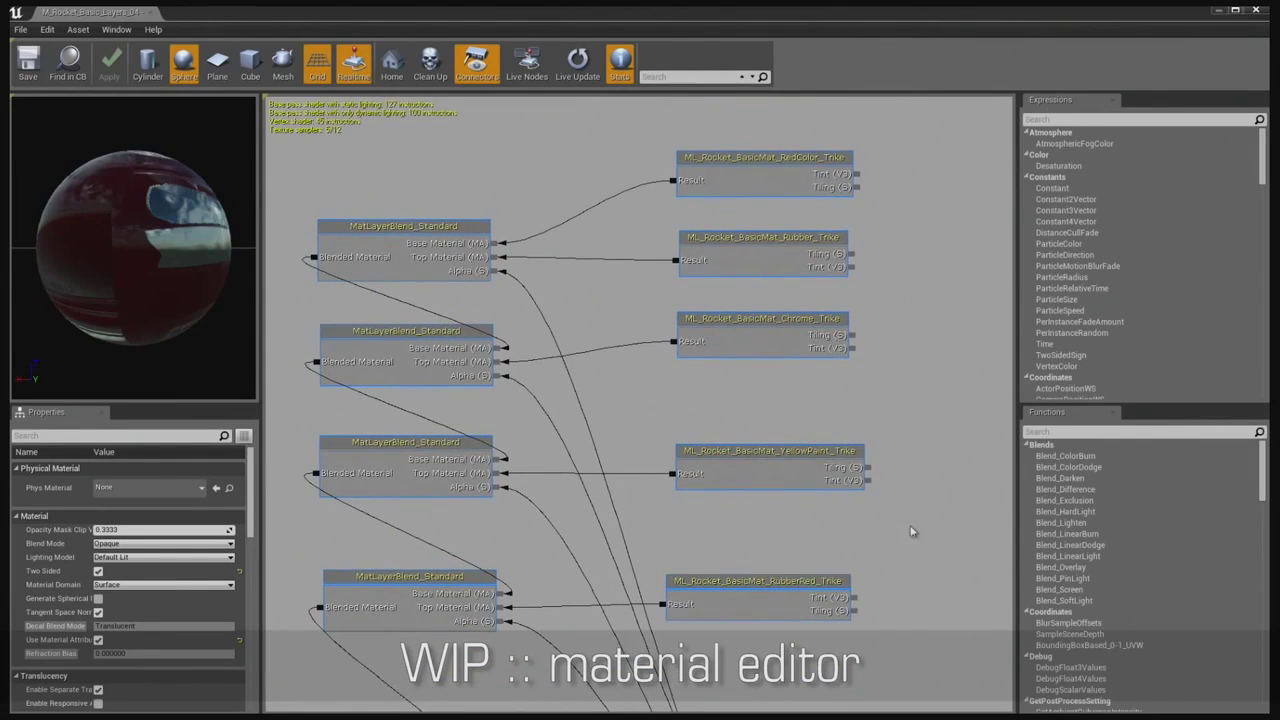
right_click_drag(934, 640, 937, 366)
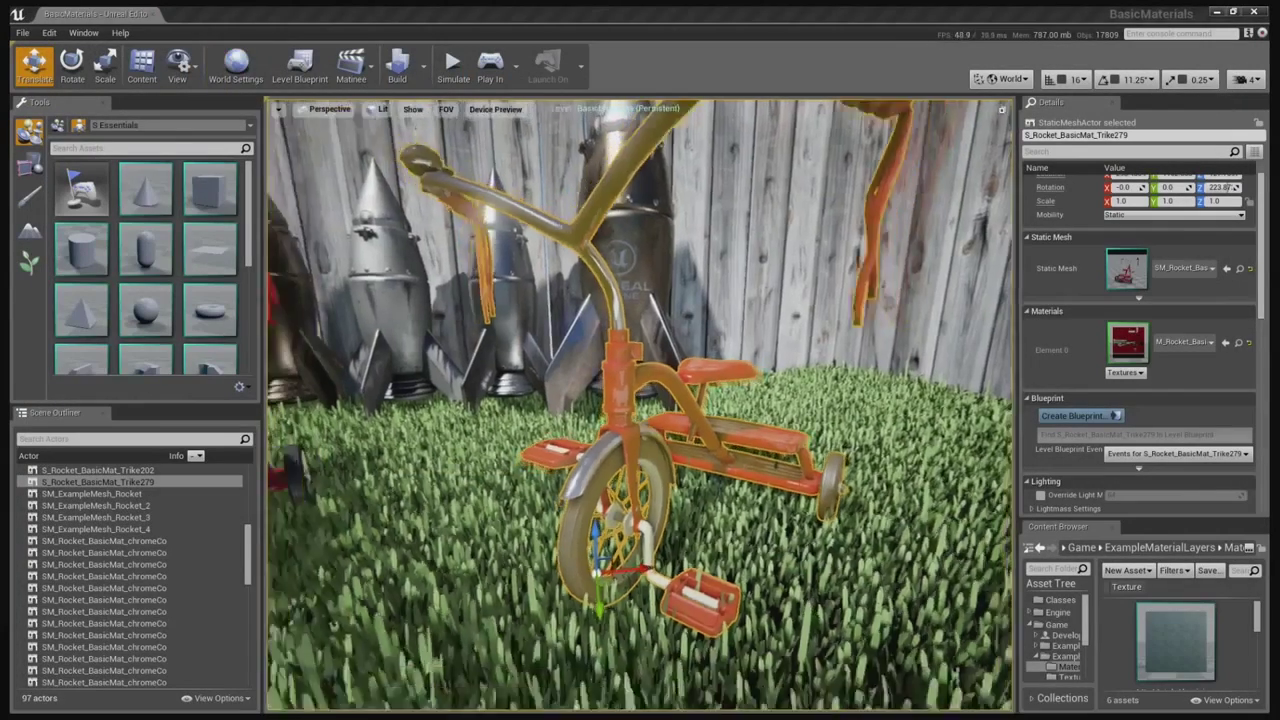
- Deselect the tricycle and inspect the smaller rockets along the fence, leaving nothing selected
key("Escape")
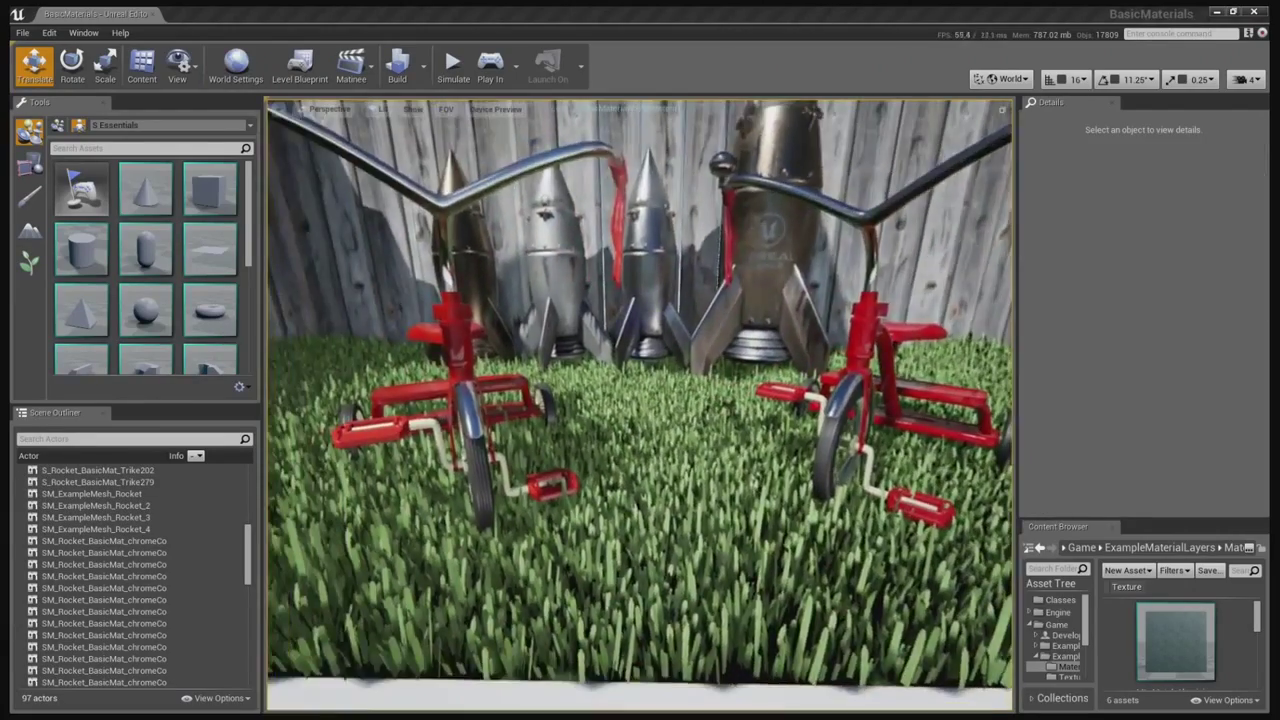
right_click_drag(728, 405, 742, 355)
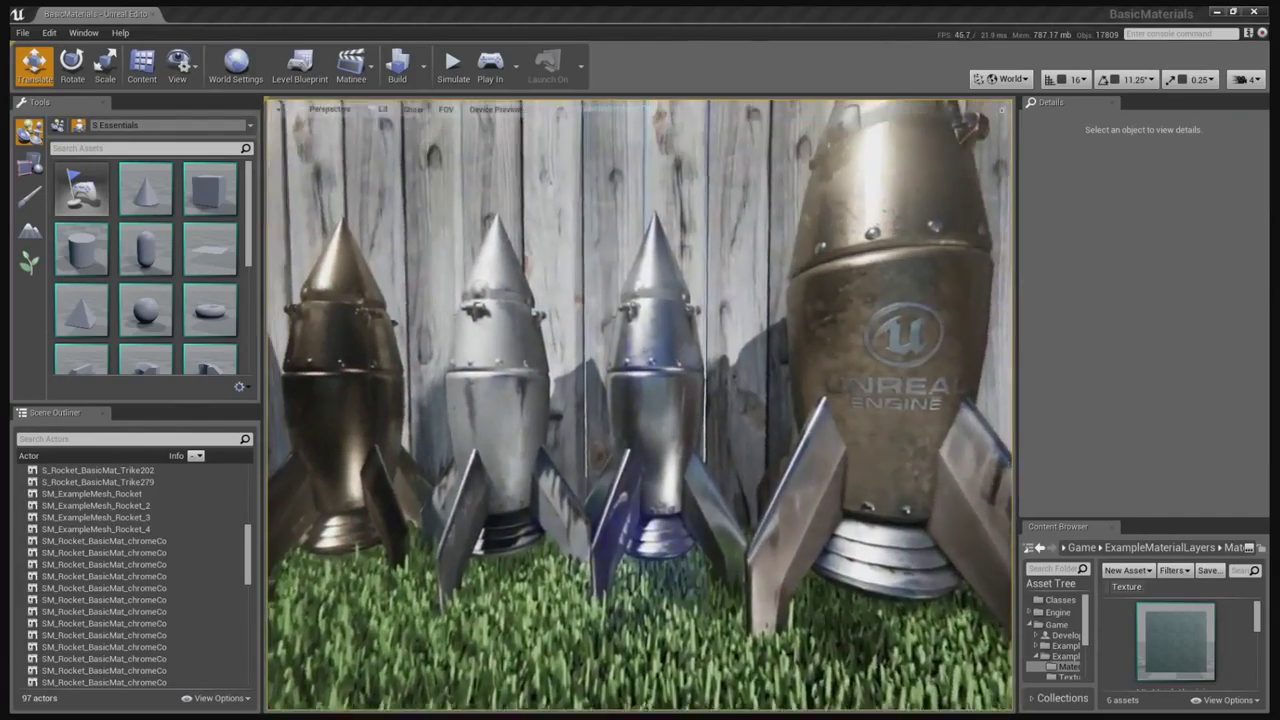
right_click_drag(658, 631, 658, 581)
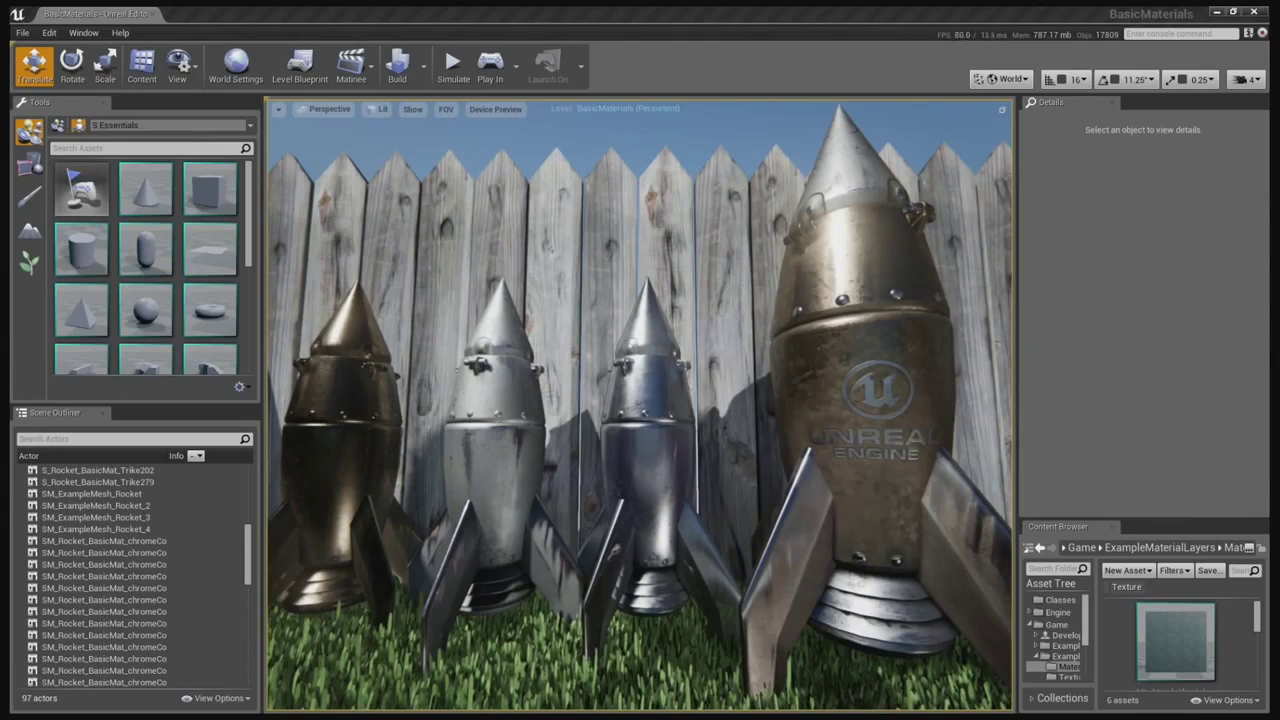
left_click(646, 456)
left_click(365, 452)
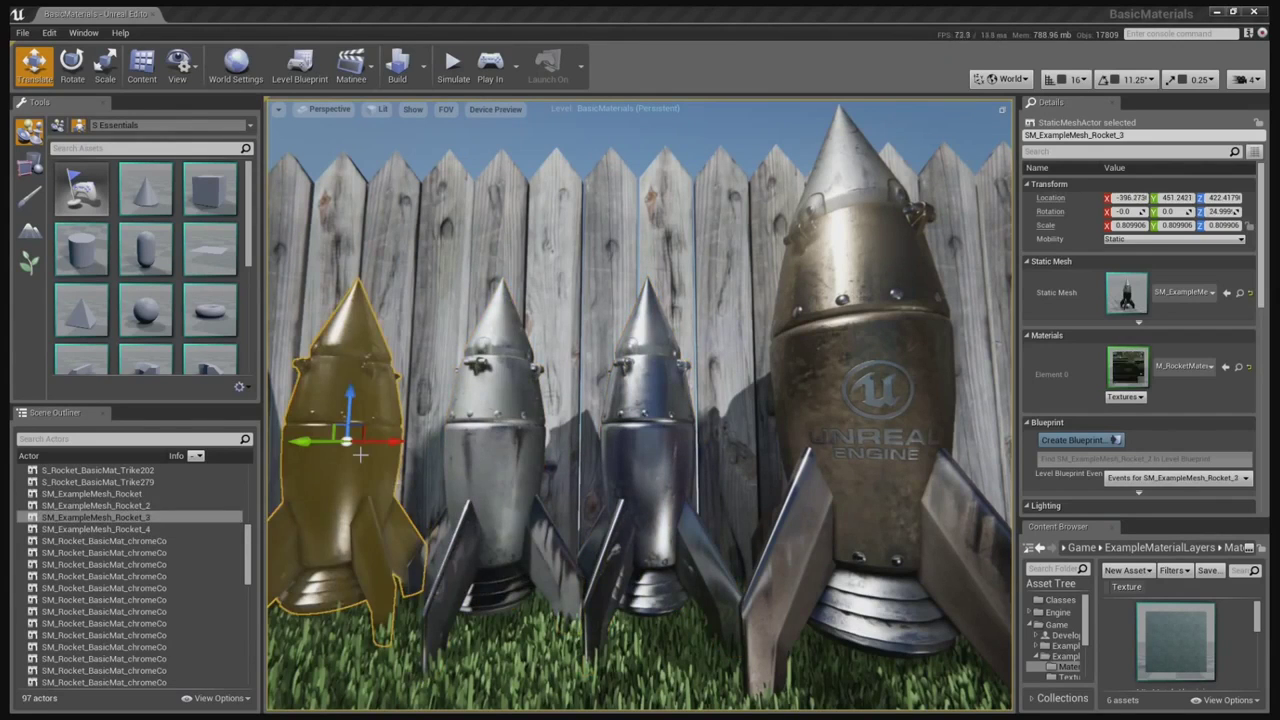
key("Escape")
- Examine the large Unreal Engine rocket up close and open the viewport's view mode options
left_click_drag(640, 405, 771, 270)
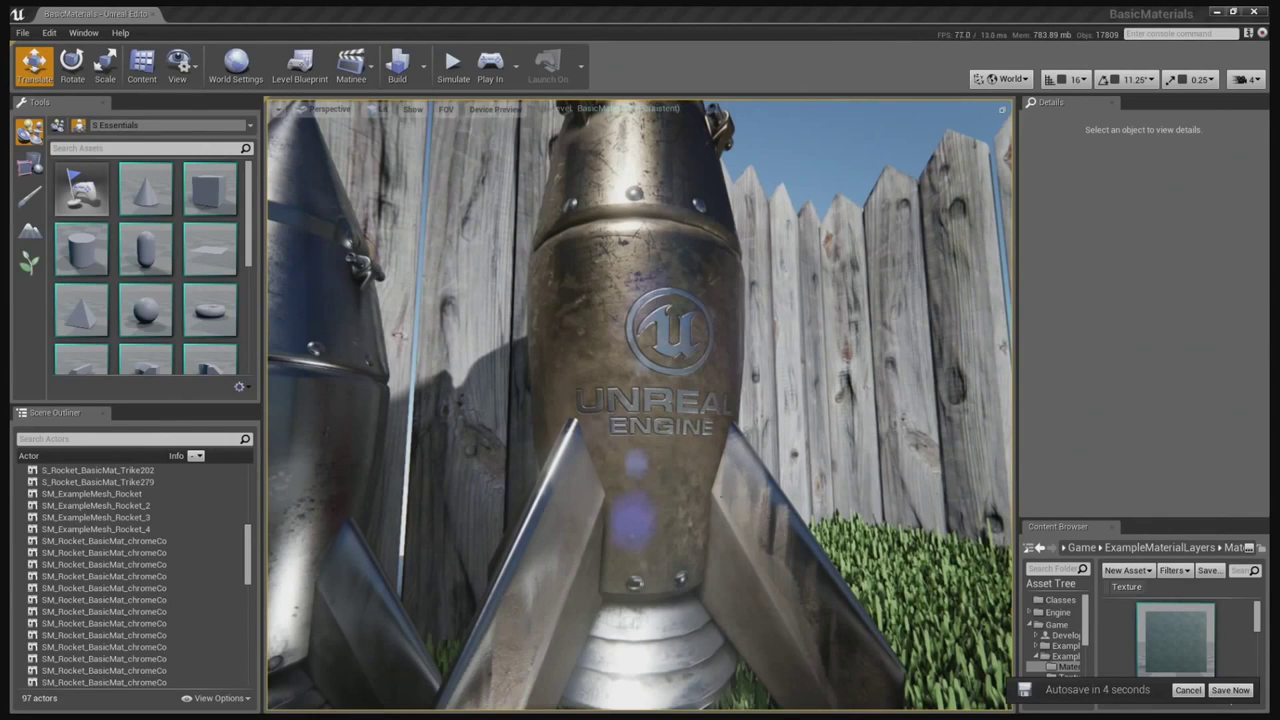
left_click_drag(775, 536, 727, 497)
right_click_drag(727, 497, 723, 470)
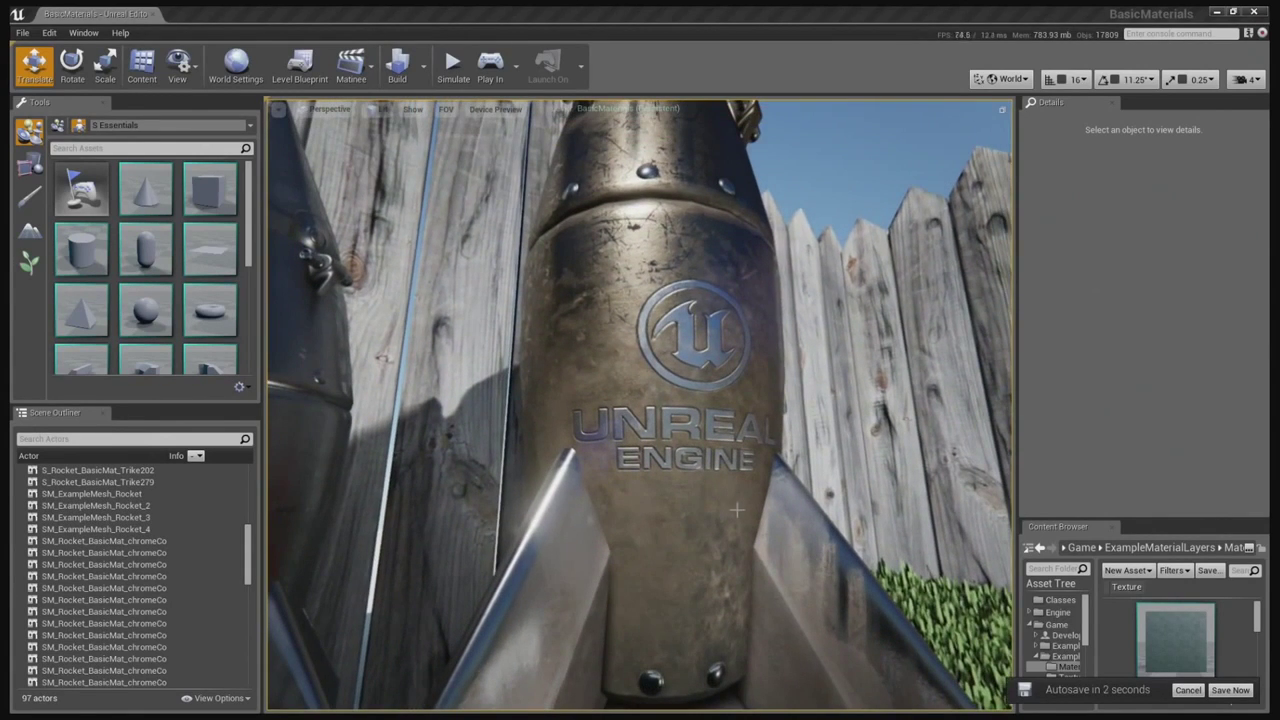
left_click(382, 111)
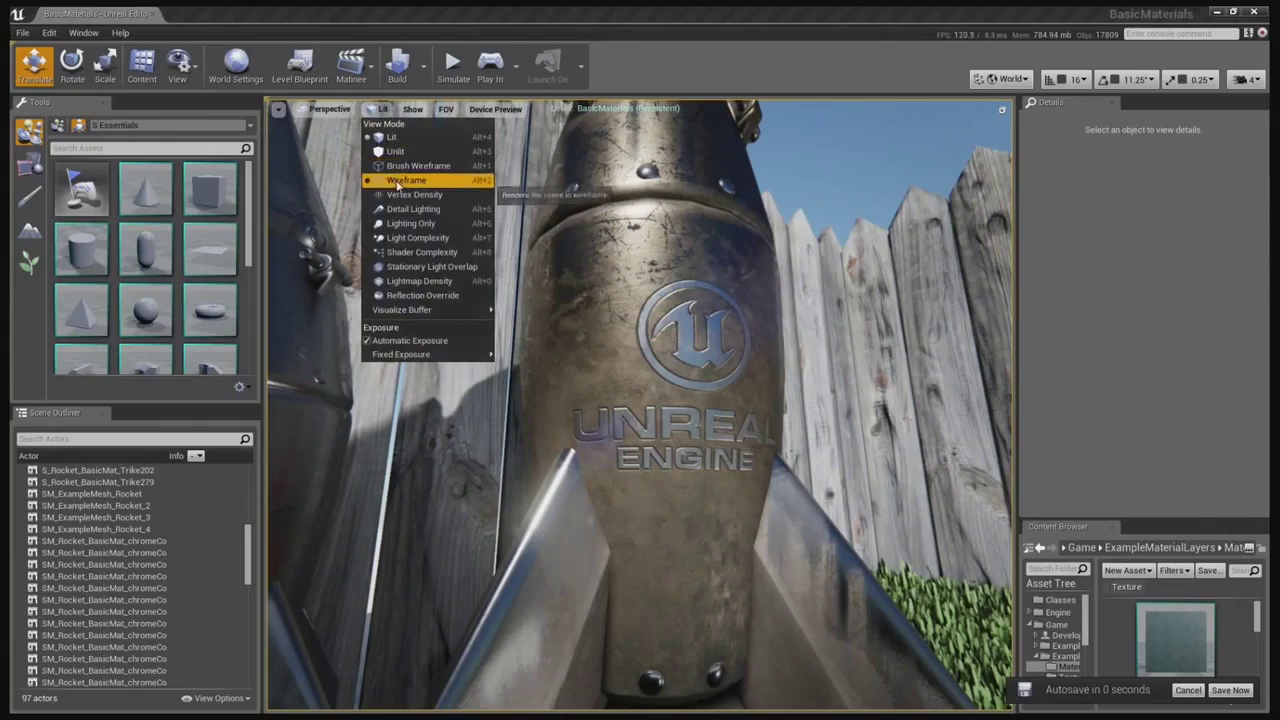